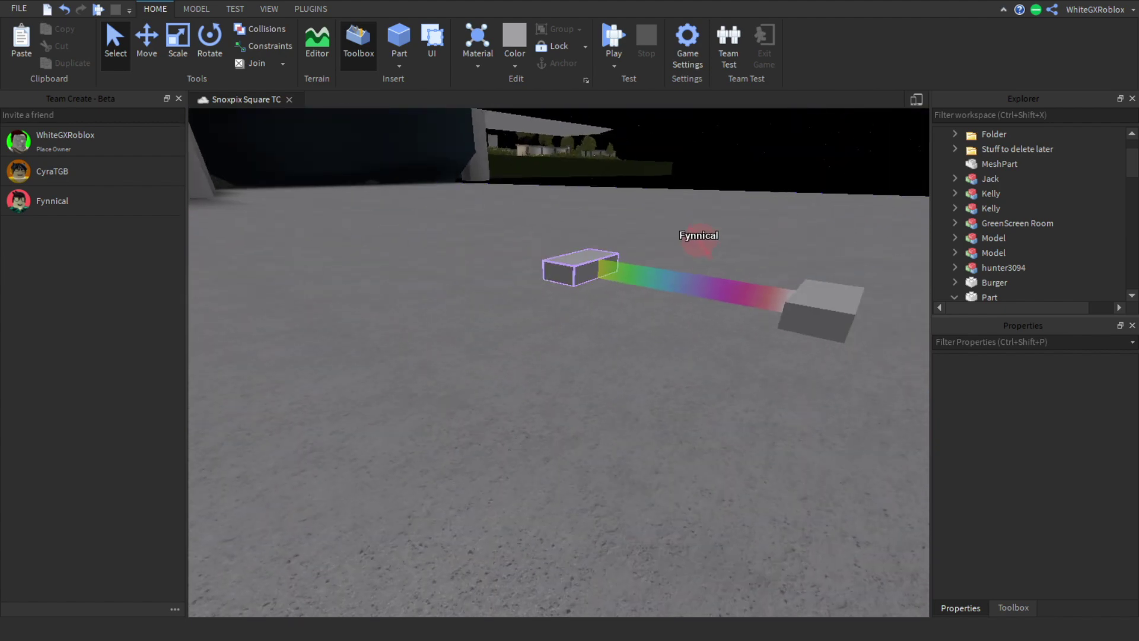
Step: Examine the rainbow beam stretched between the two parts on the baseplate from both ends
{"action": "left_click", "coordinate": [581, 268]}
{"action": "key", "text": "Delete"}
{"action": "key", "text": "w"}
{"action": "right_click_drag", "start_coordinate": [558, 362], "coordinate": [736, 383]}
{"action": "key", "text": "w"}
{"action": "key", "text": "w"}
{"action": "key", "text": "w"}
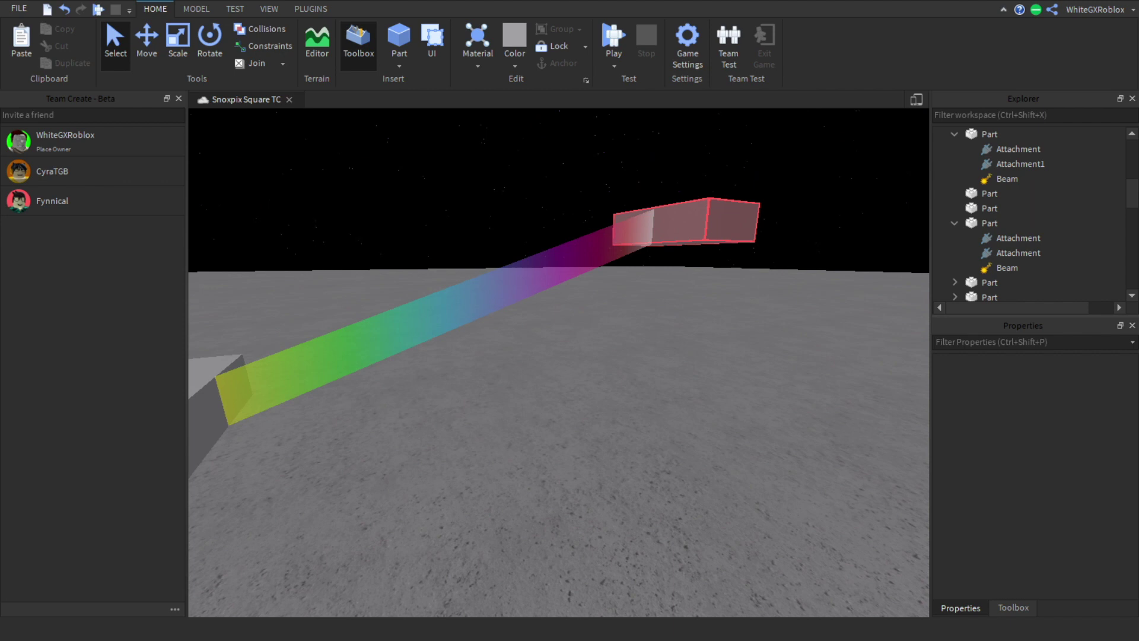
{"action": "key", "text": "s"}
{"action": "right_click_drag", "start_coordinate": [559, 362], "coordinate": [522, 392]}
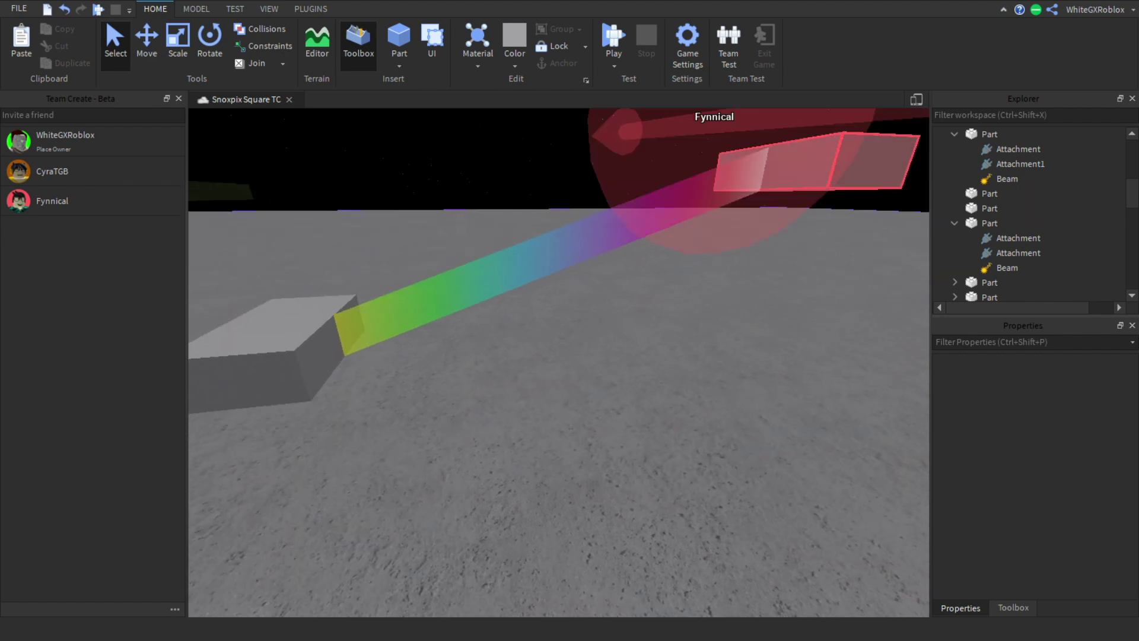
{"action": "key", "text": "w"}
{"action": "left_click", "coordinate": [822, 228]}
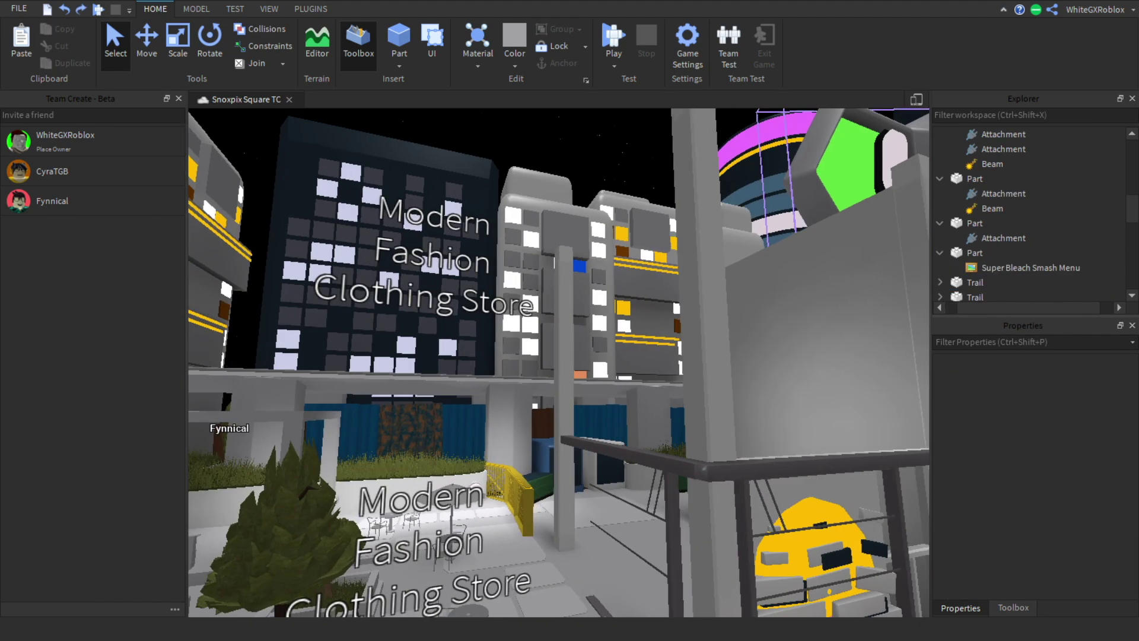
{"action": "right_click_drag", "start_coordinate": [765, 190], "coordinate": [757, 192]}
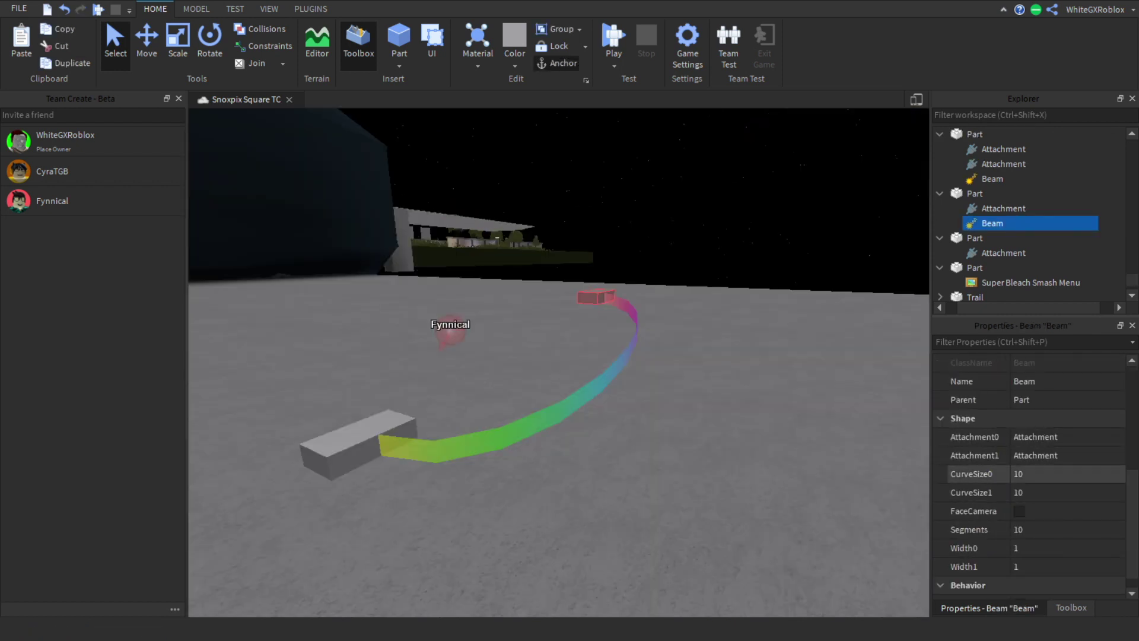
Step: Set the rainbow beam's CurveSize0 to 111 and view the resulting curve from above
{"action": "type", "text": "11"}
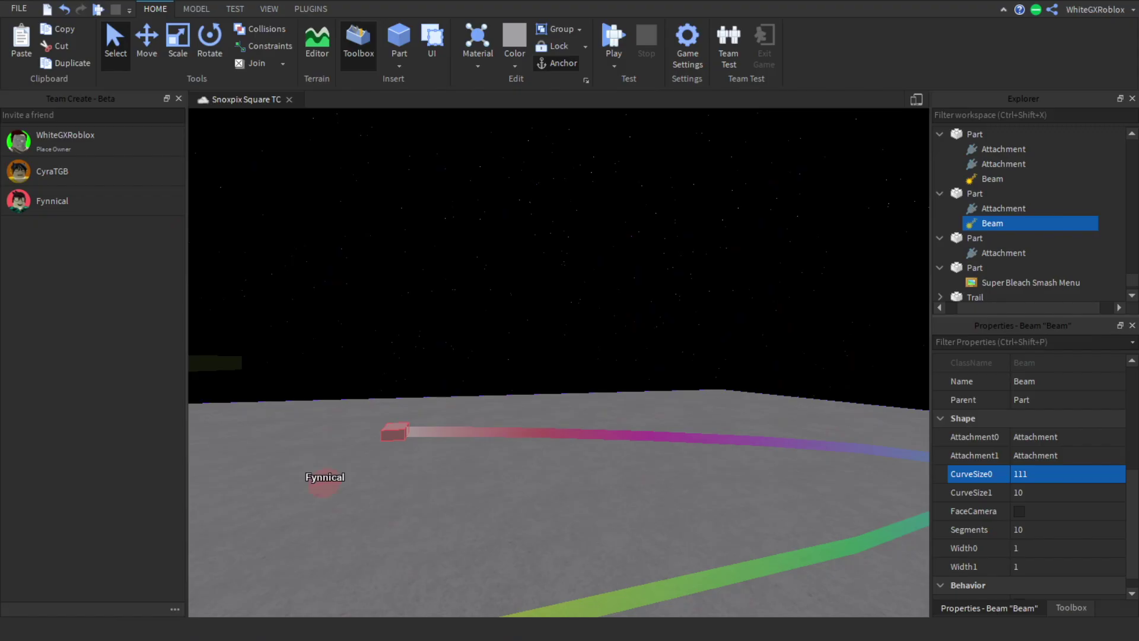
{"action": "key", "text": "s"}
{"action": "right_click_drag", "start_coordinate": [557, 356], "coordinate": [561, 418]}
{"action": "key", "text": "w"}
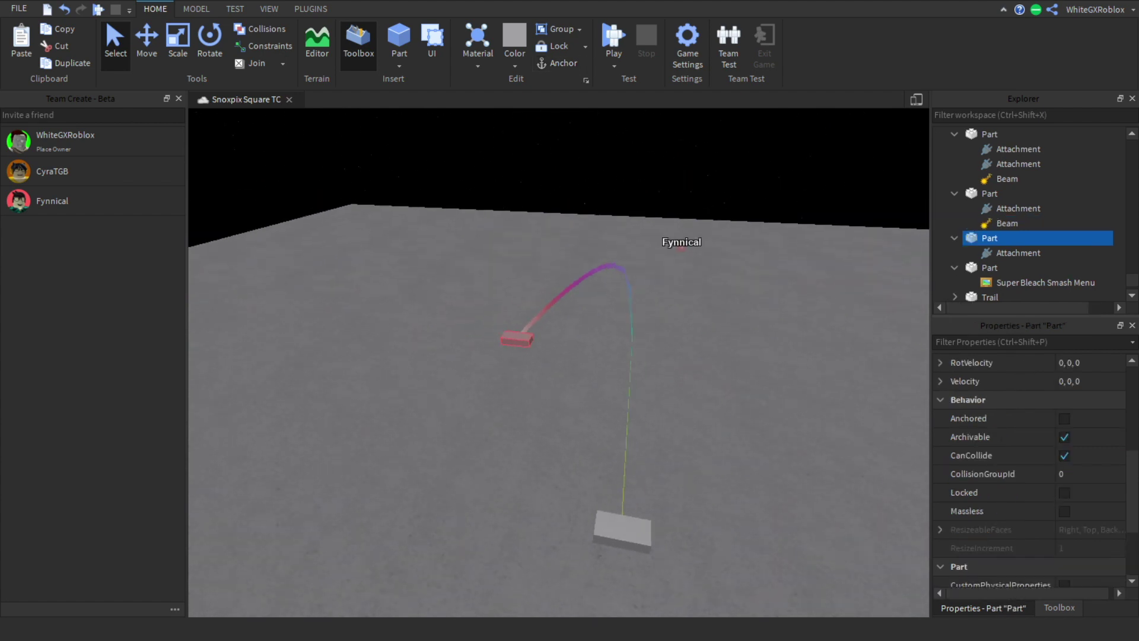
{"action": "key", "text": "w"}
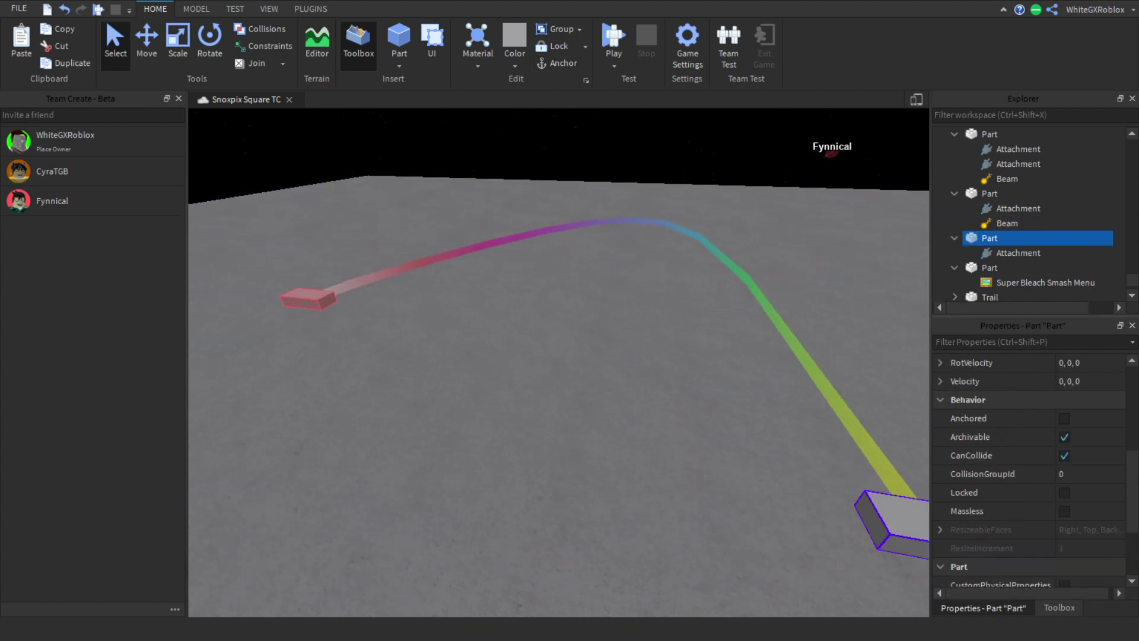
Step: Set the rainbow beam's CurveSize1 to 1000000
{"action": "left_click", "coordinate": [1006, 223]}
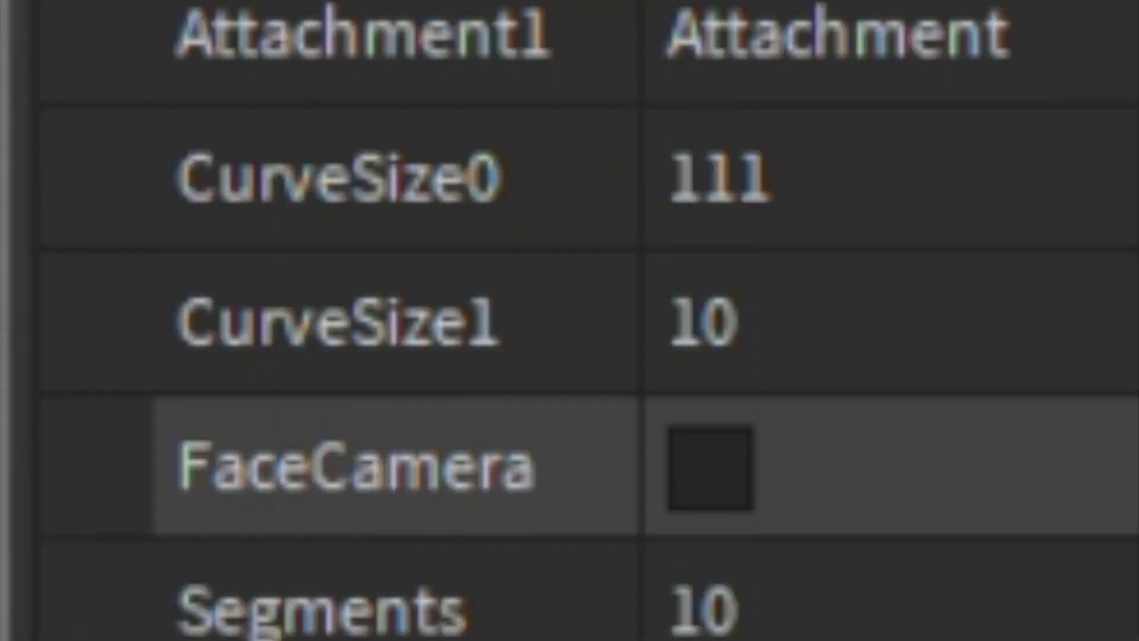
{"action": "left_click", "coordinate": [1068, 486]}
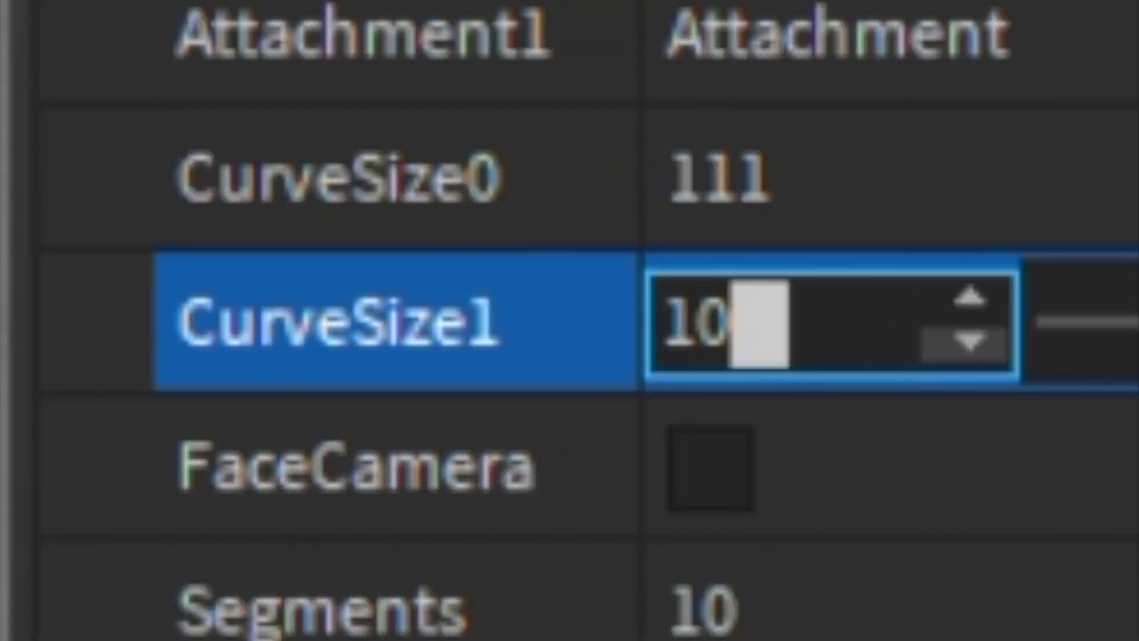
{"action": "type", "text": "00000"}
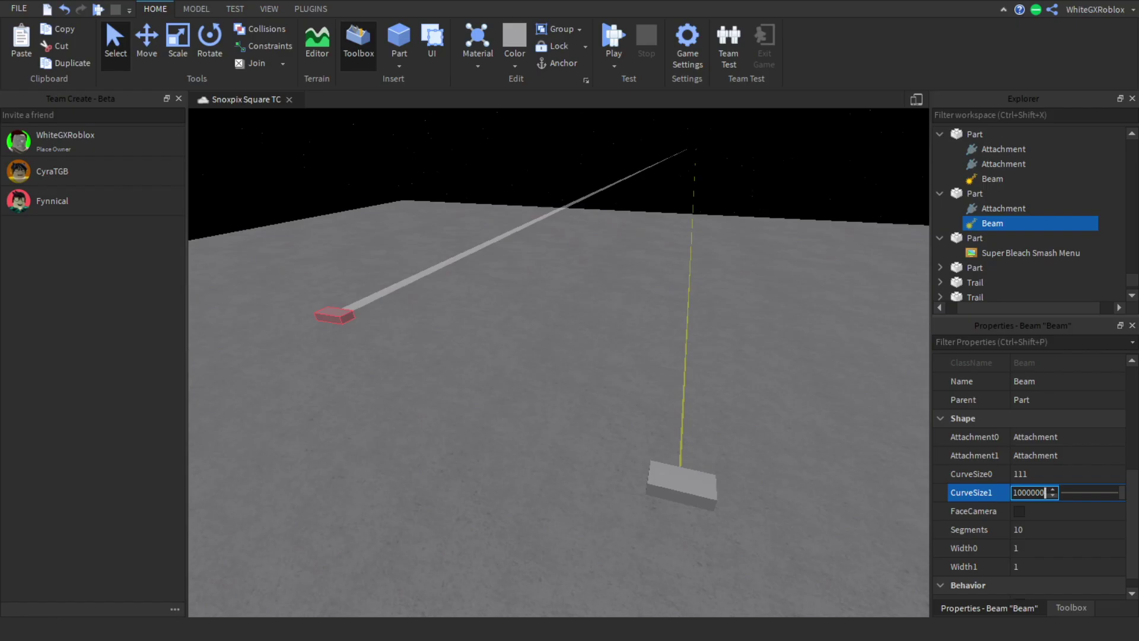
Step: Examine the stretched beam along both arms, from its end parts toward the distant tip
{"action": "left_click", "coordinate": [559, 362]}
{"action": "right_click_drag", "start_coordinate": [559, 362], "coordinate": [617, 237]}
{"action": "key", "text": "w"}
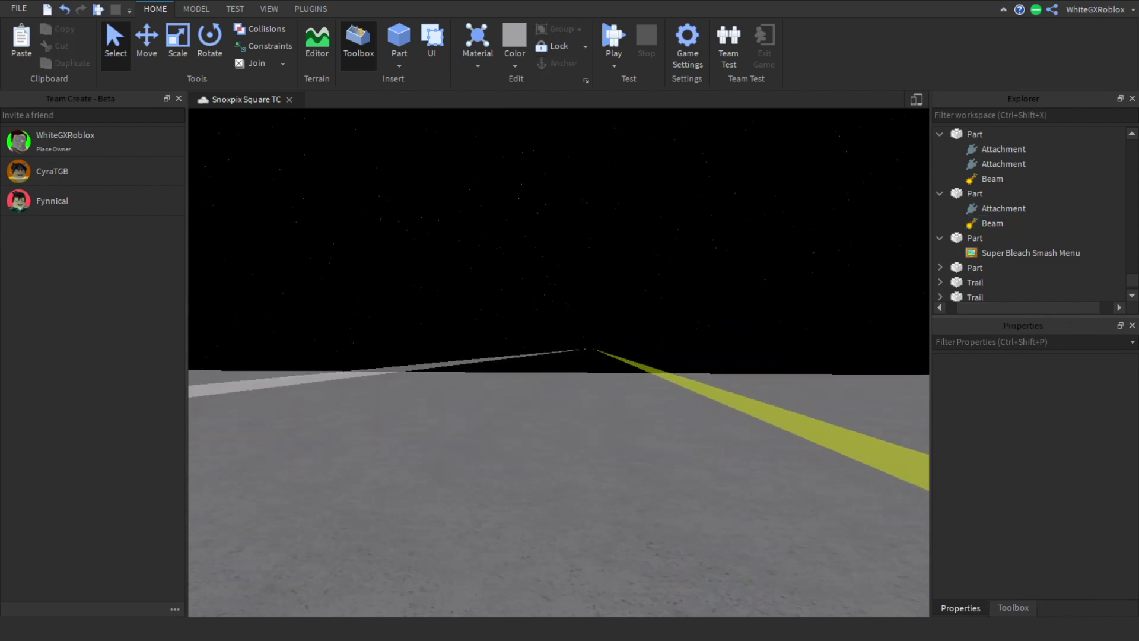
{"action": "key", "text": "w"}
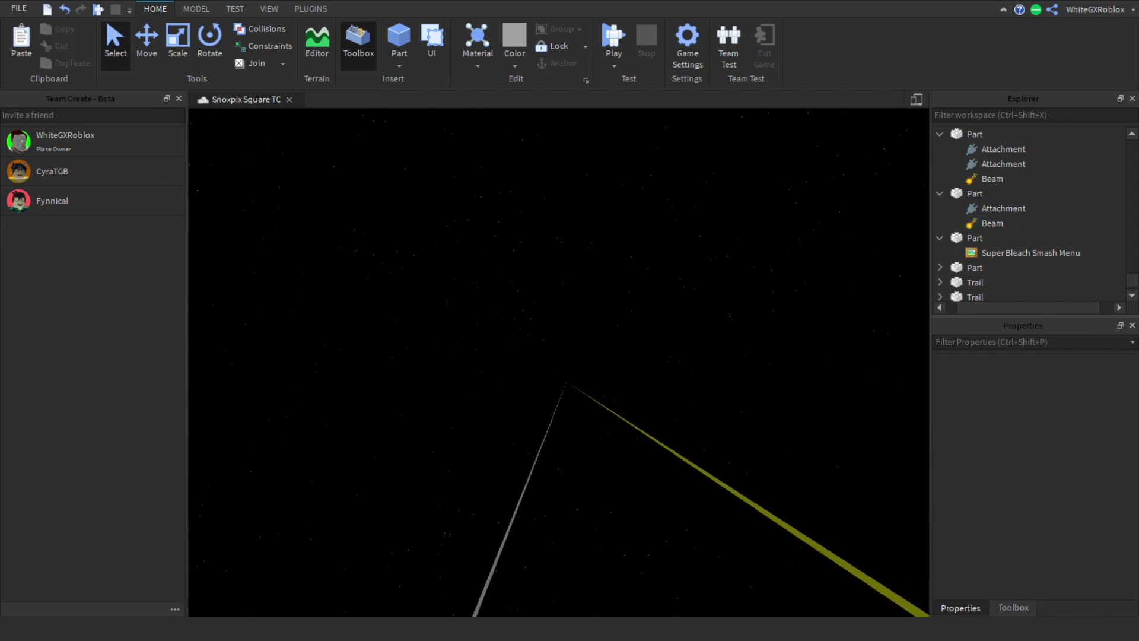
{"action": "key", "text": "s"}
{"action": "right_click_drag", "start_coordinate": [559, 362], "coordinate": [218, 410]}
{"action": "key", "text": "w"}
{"action": "key", "text": "w"}
{"action": "key", "text": "s"}
{"action": "key", "text": "e"}
{"action": "key", "text": "s"}
{"action": "key", "text": "e"}
{"action": "key", "text": "q"}
{"action": "key", "text": "e"}
{"action": "key", "text": "w"}
{"action": "key", "text": "s"}
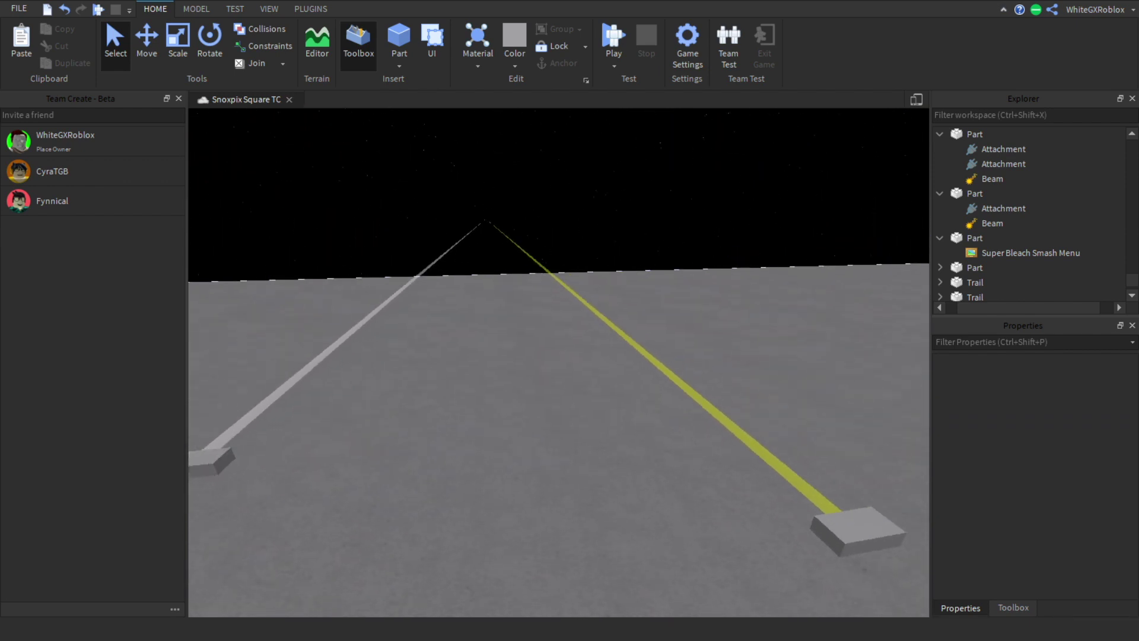
Step: Move the part at the beam's yellow end around the baseplate, then undo both moves
{"action": "left_click", "coordinate": [261, 356]}
{"action": "key", "text": "Escape"}
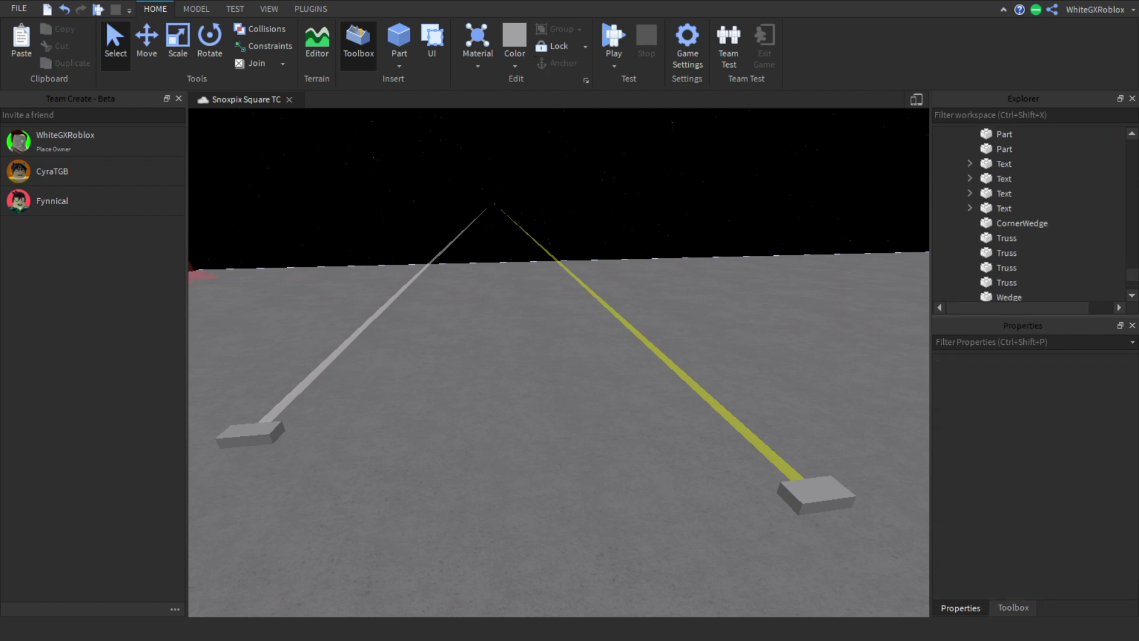
{"action": "left_click_drag", "start_coordinate": [816, 493], "coordinate": [463, 213]}
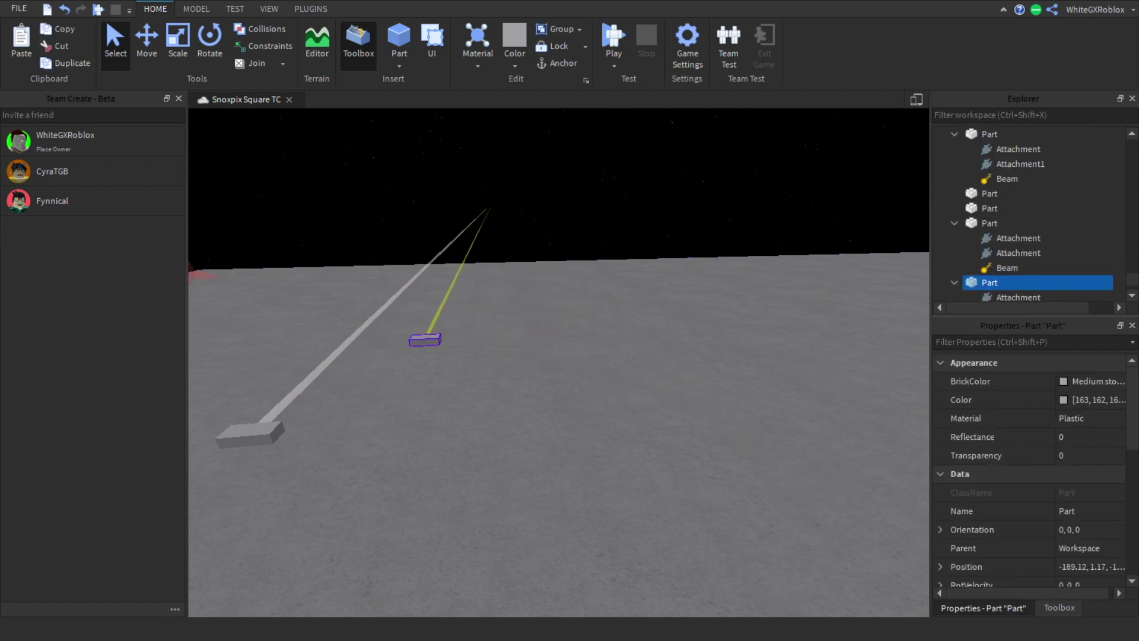
{"action": "left_click_drag", "start_coordinate": [425, 340], "coordinate": [631, 424]}
{"action": "key", "text": "ctrl+z"}
{"action": "key", "text": "ctrl+z"}
Step: Examine the storefronts and the avatar model inside the glowing cyan room
{"action": "key", "text": "w"}
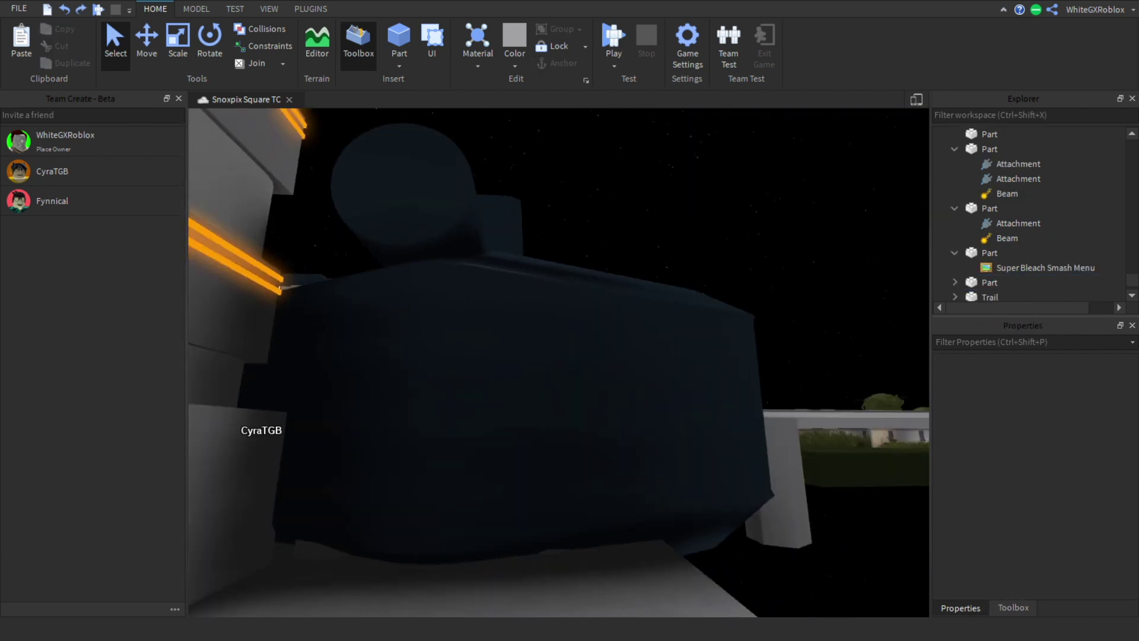
{"action": "key", "text": "w"}
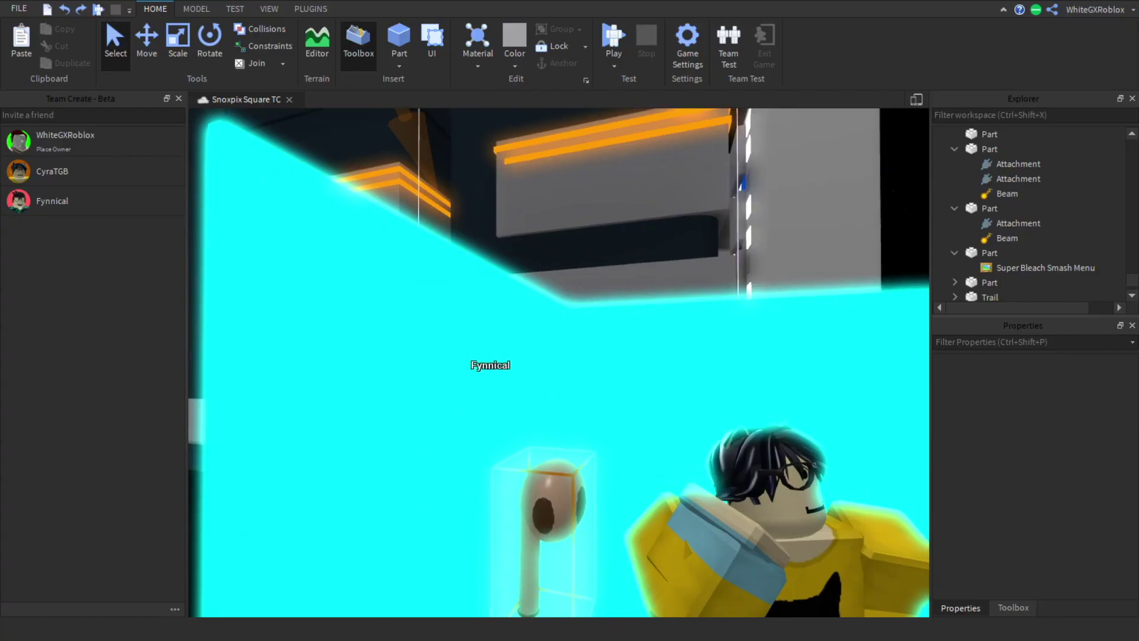
{"action": "key", "text": "s"}
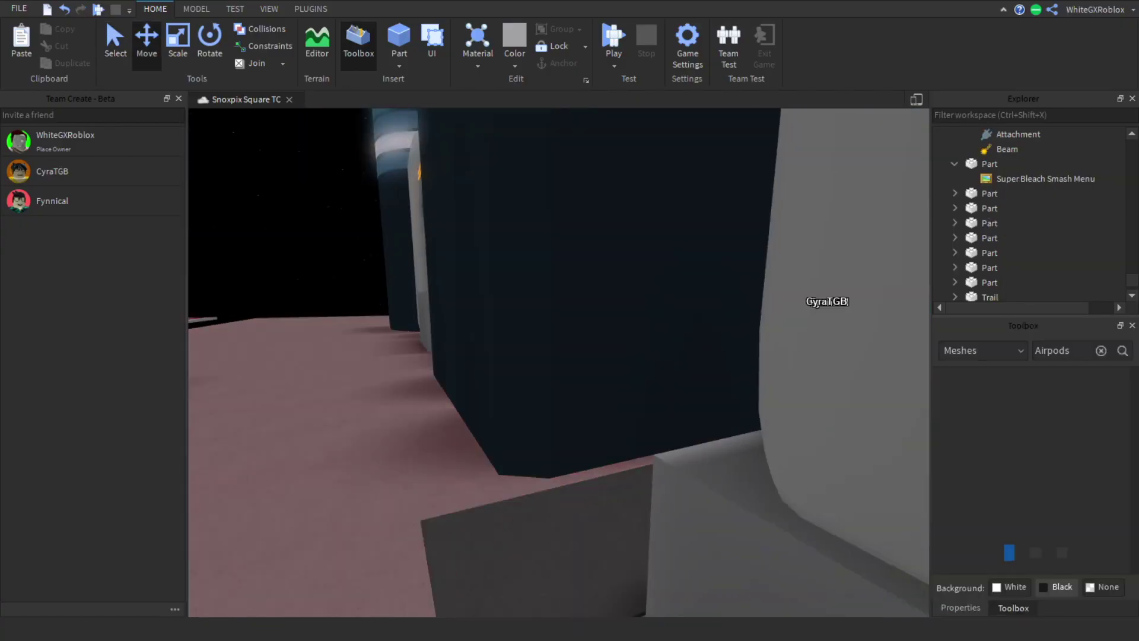
{"action": "key", "text": "s"}
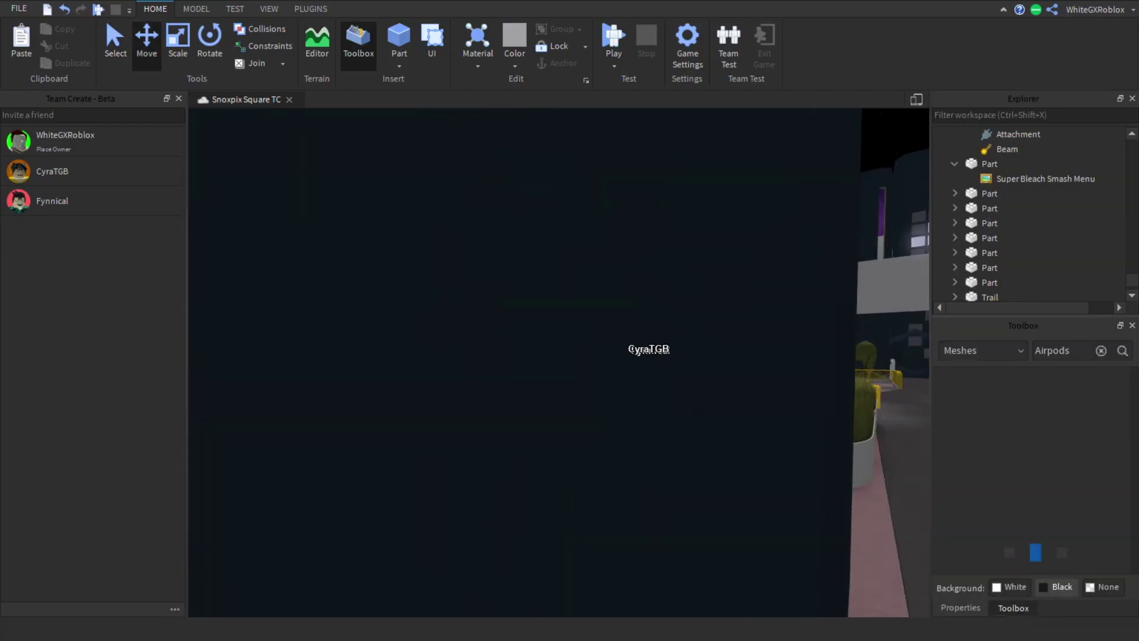
{"action": "key", "text": "w"}
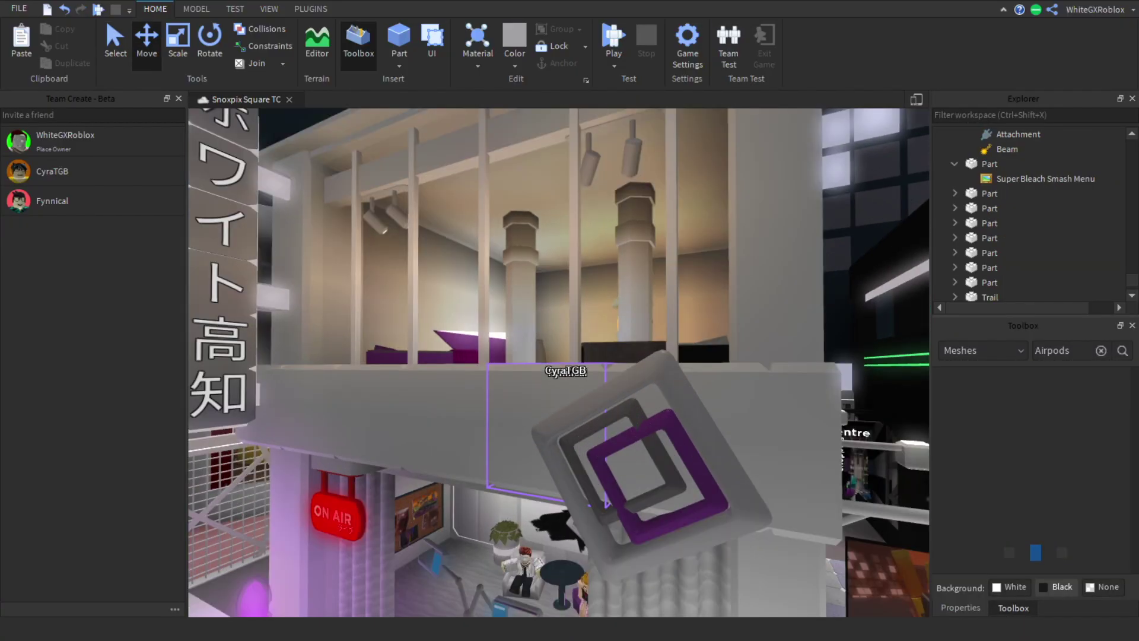
{"action": "key", "text": "w"}
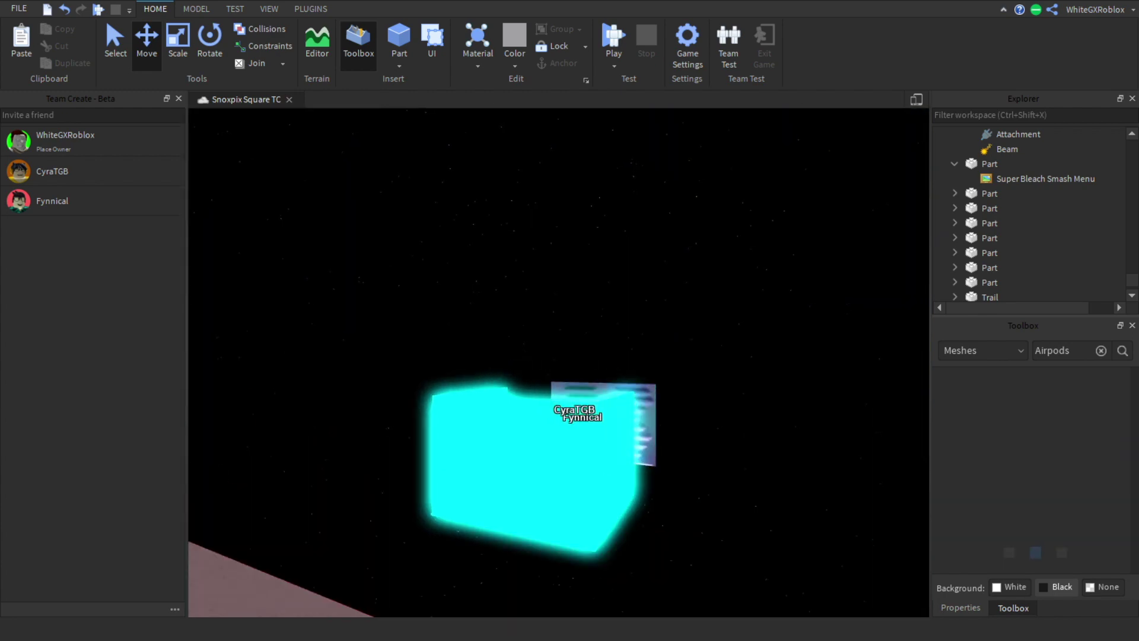
{"action": "key", "text": "w"}
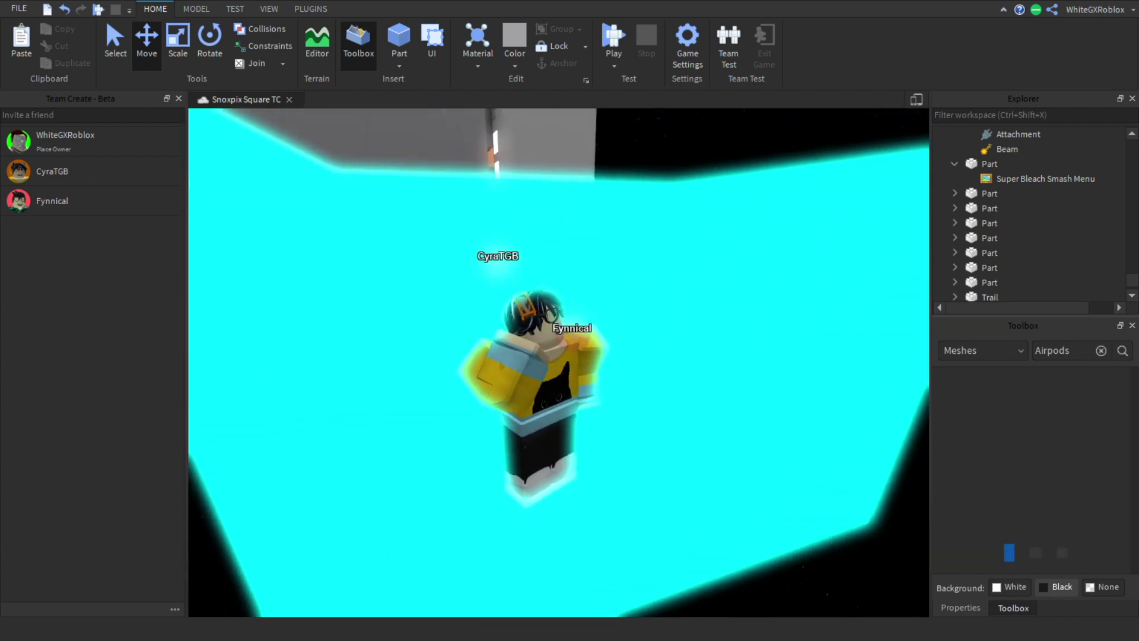
{"action": "right_click_drag", "start_coordinate": [559, 363], "coordinate": [521, 335]}
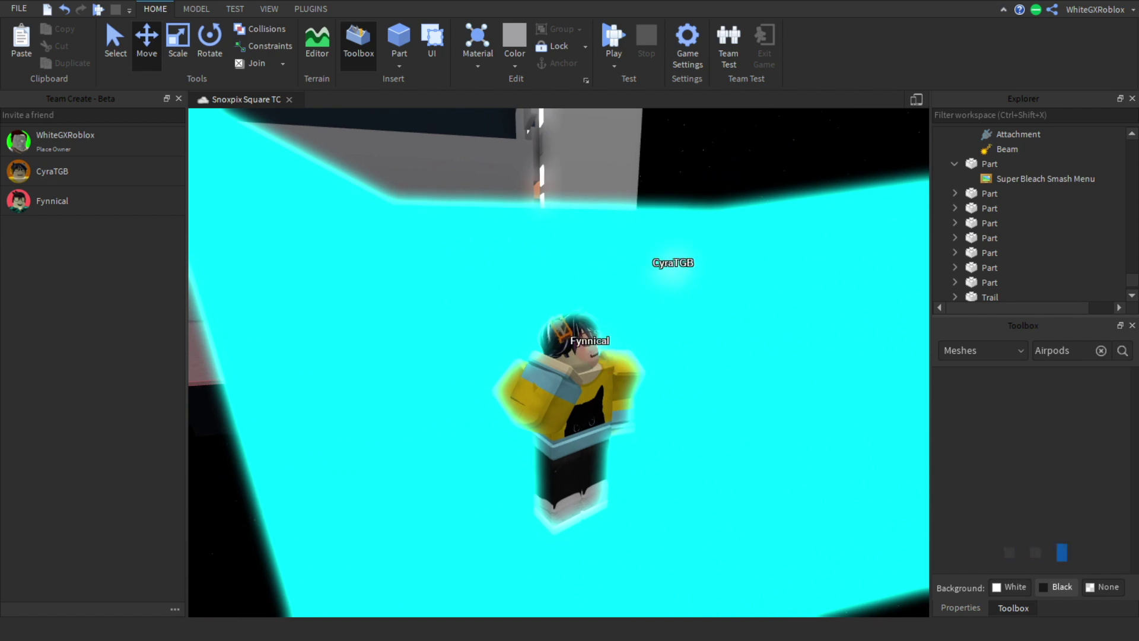
Step: Look over the city square's street and storefronts, and open the list of Toolbox asset categories
{"action": "right_click_drag", "start_coordinate": [521, 335], "coordinate": [242, 276]}
{"action": "key", "text": "w"}
{"action": "key", "text": "w"}
{"action": "key", "text": "w"}
{"action": "key", "text": "w"}
{"action": "key", "text": "w"}
{"action": "key", "text": "w"}
{"action": "left_click", "coordinate": [984, 351]}
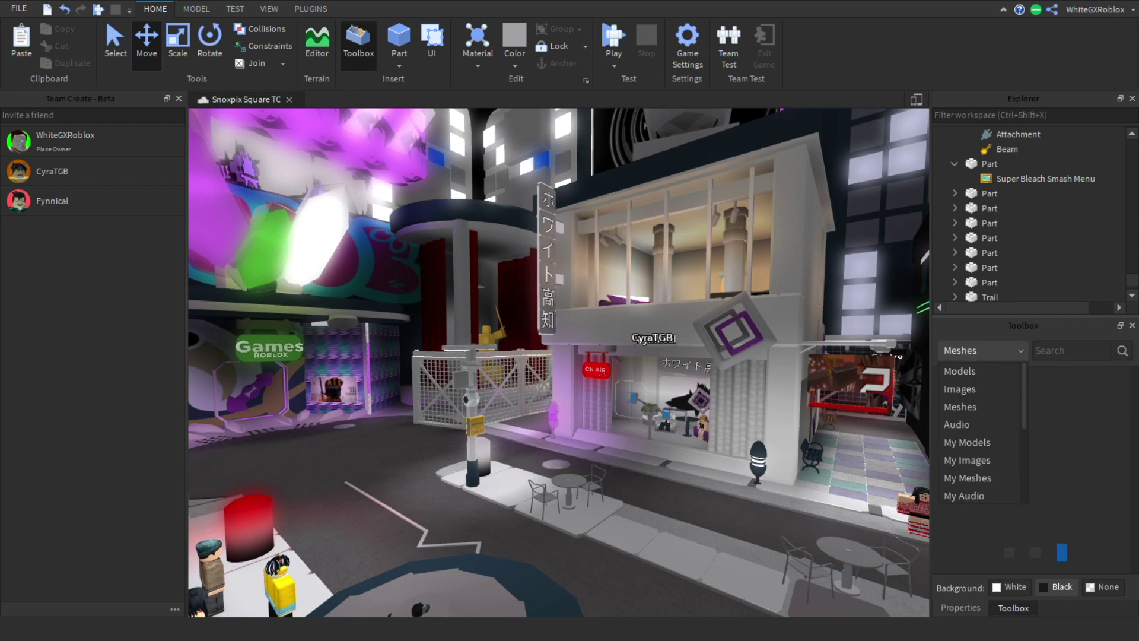
Step: Examine the avatar's face up close inside the glowing cyan room
{"action": "key", "text": "w"}
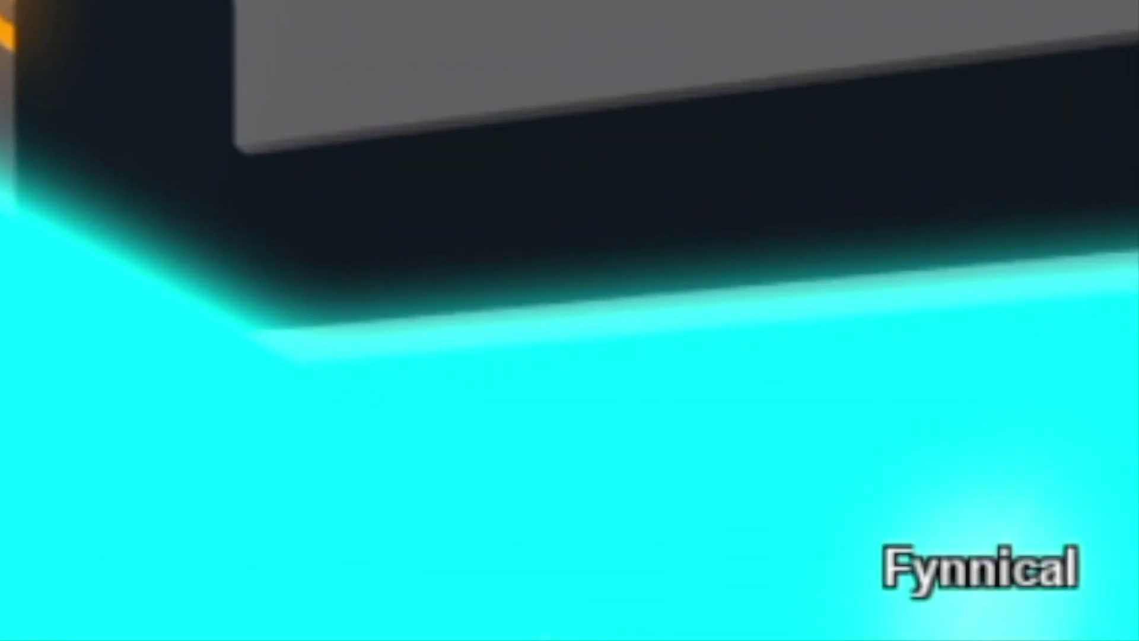
{"action": "key", "text": "w"}
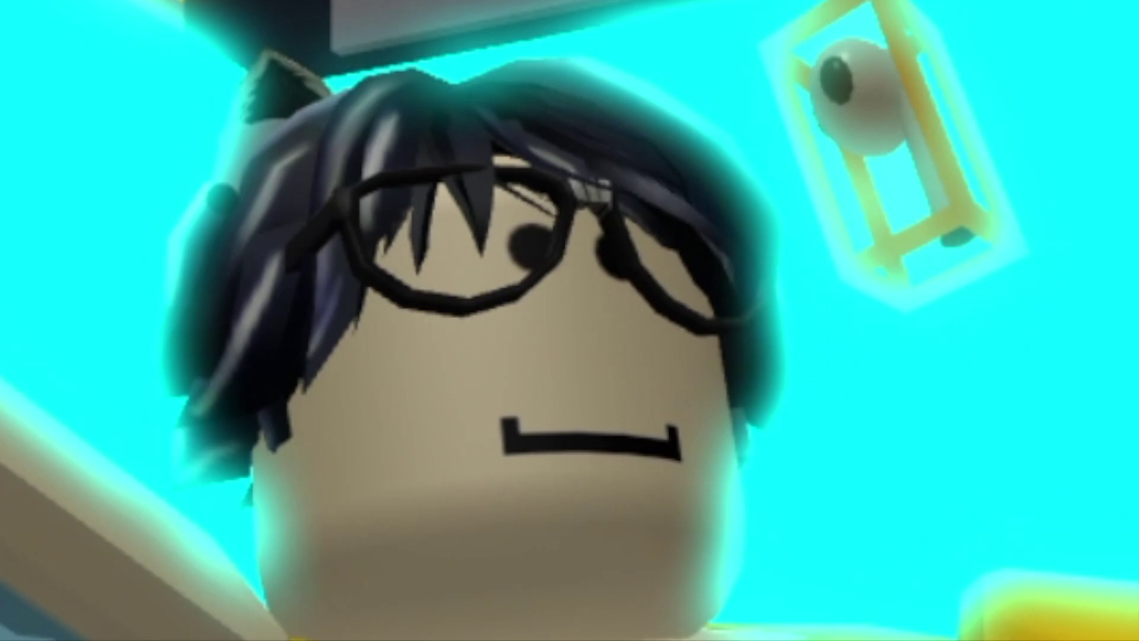
{"action": "key", "text": "s"}
{"action": "key", "text": "w"}
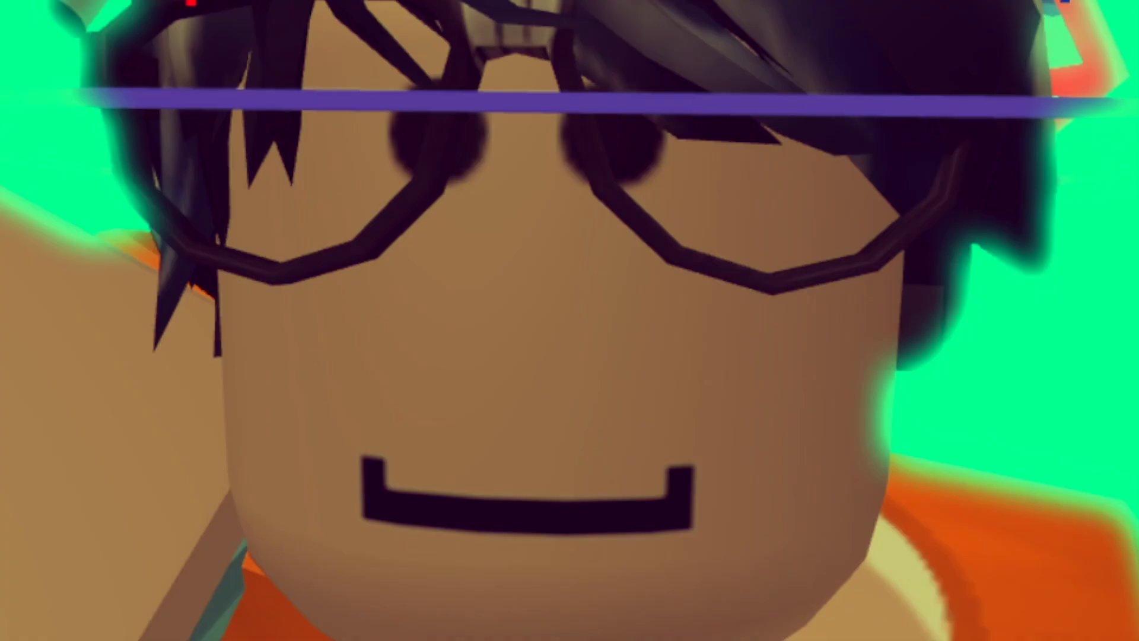
Step: Select the concrete cylinder beside the stacked beam parts
{"action": "left_click", "coordinate": [1037, 235]}
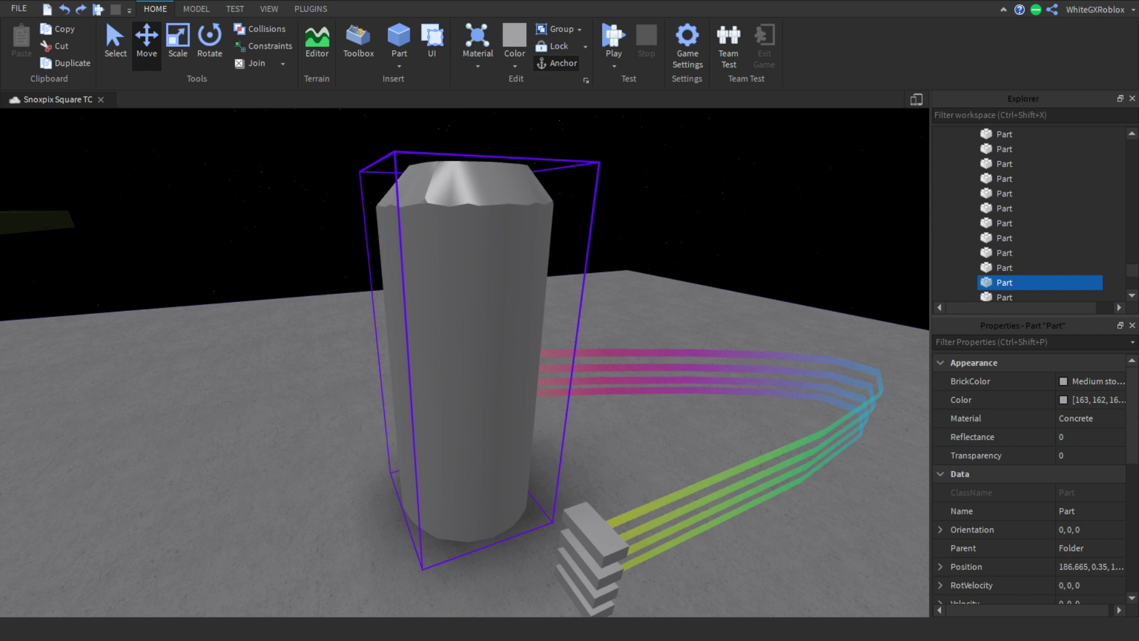
{"action": "left_click", "coordinate": [466, 351]}
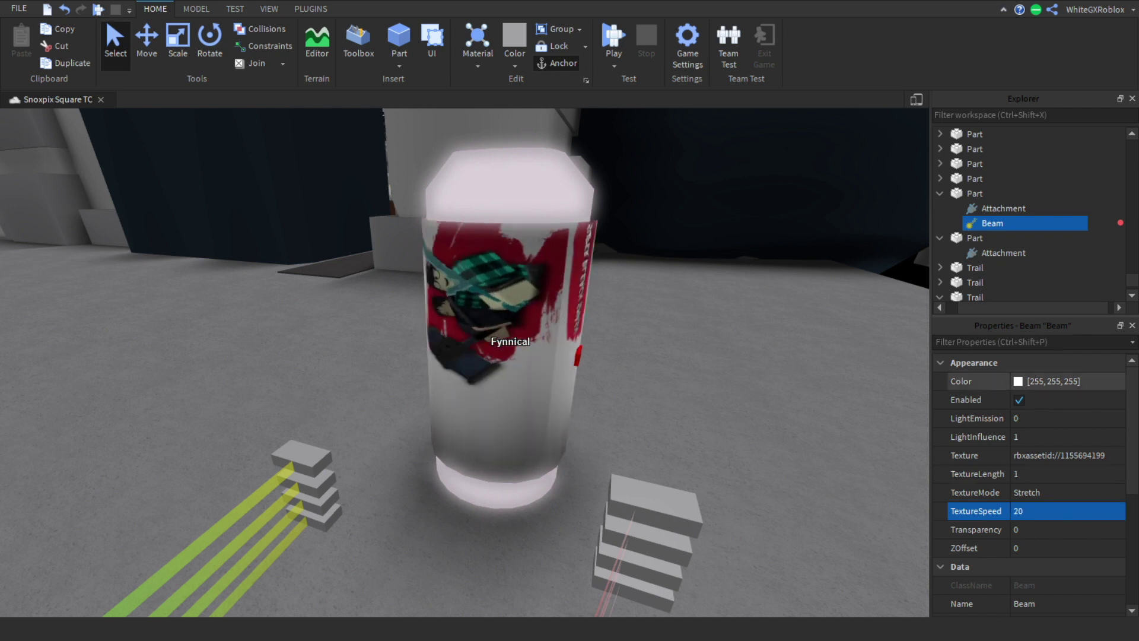
Step: Set the can label beam's TextureSpeed to 9999 and then 0.1, checking how the label scrolls around the can
{"action": "scroll", "coordinate": [510, 356], "scroll_direction": "up", "scroll_amount": 3}
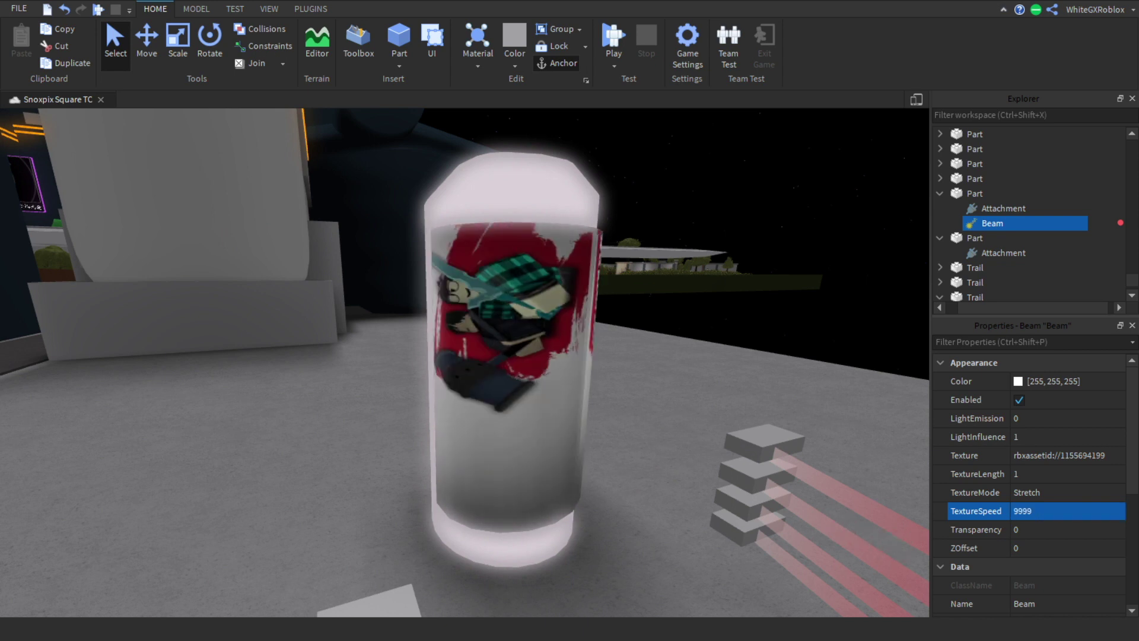
{"action": "right_click_drag", "start_coordinate": [511, 356], "coordinate": [517, 346]}
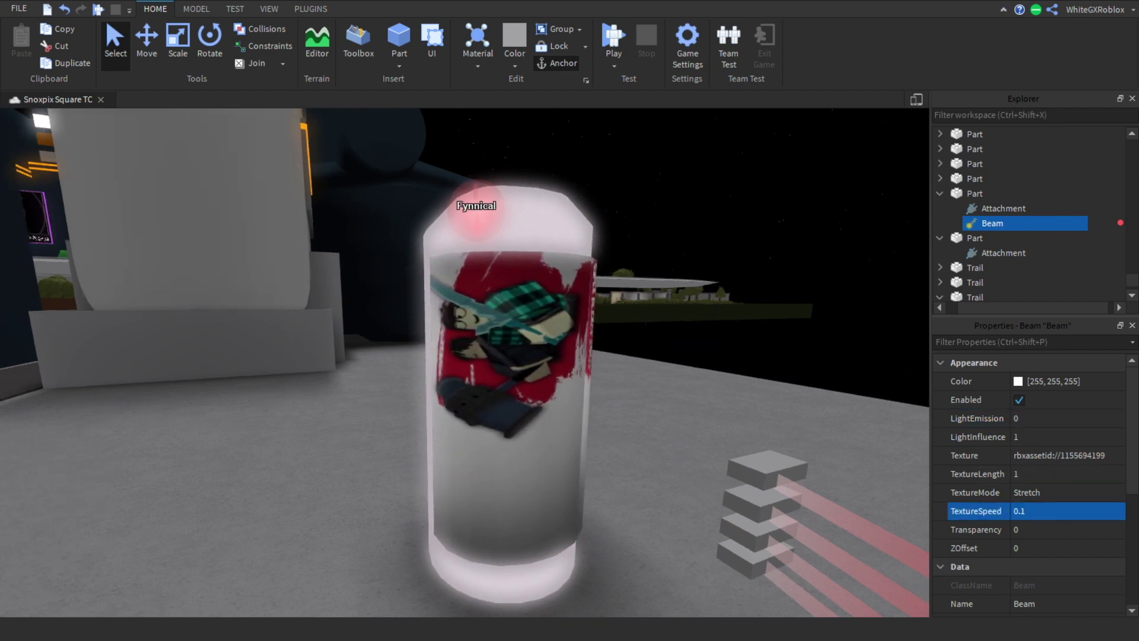
{"action": "key", "text": "w"}
{"action": "key", "text": "s"}
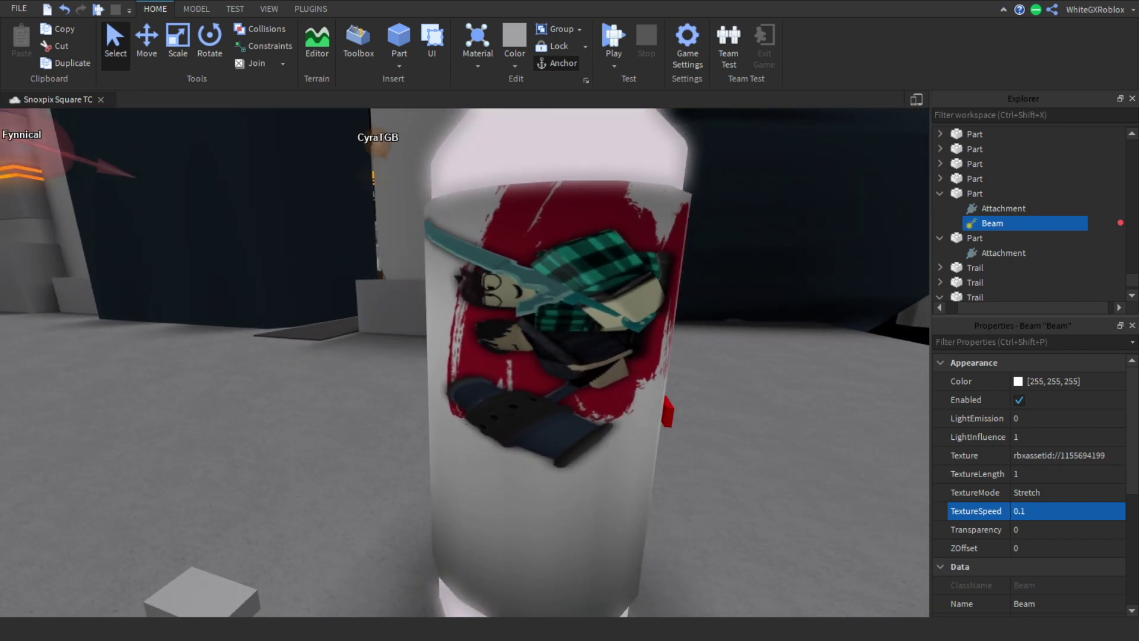
{"action": "key", "text": "s"}
{"action": "key", "text": "w"}
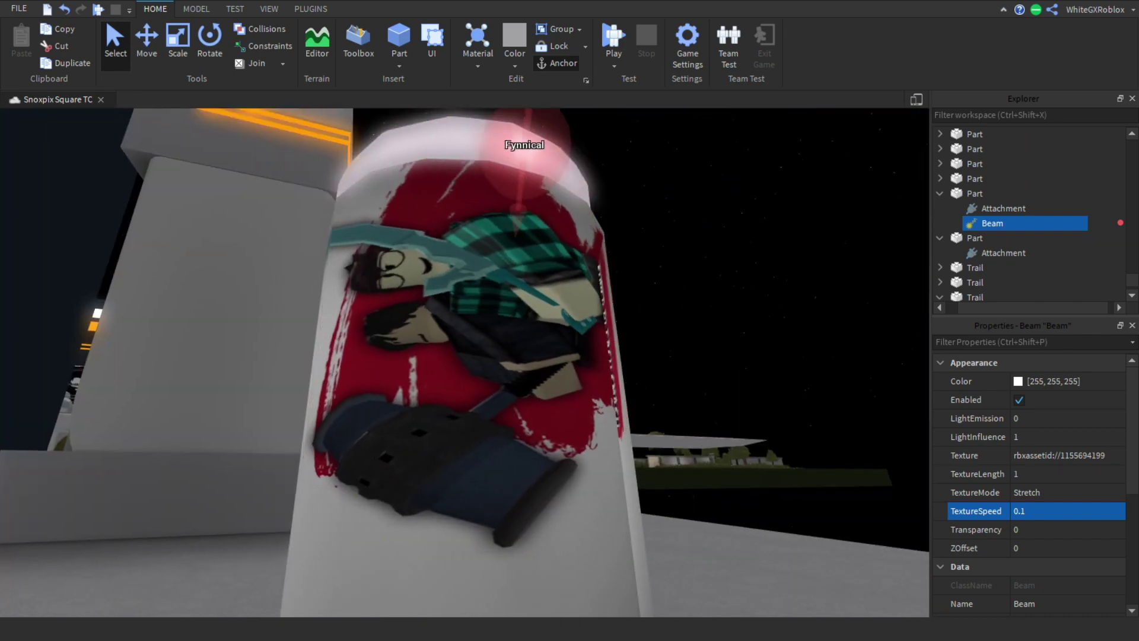
Step: Try a TextureLength of 22 on the can label beam, then set it to 0.4
{"action": "right_click_drag", "start_coordinate": [465, 361], "coordinate": [449, 384]}
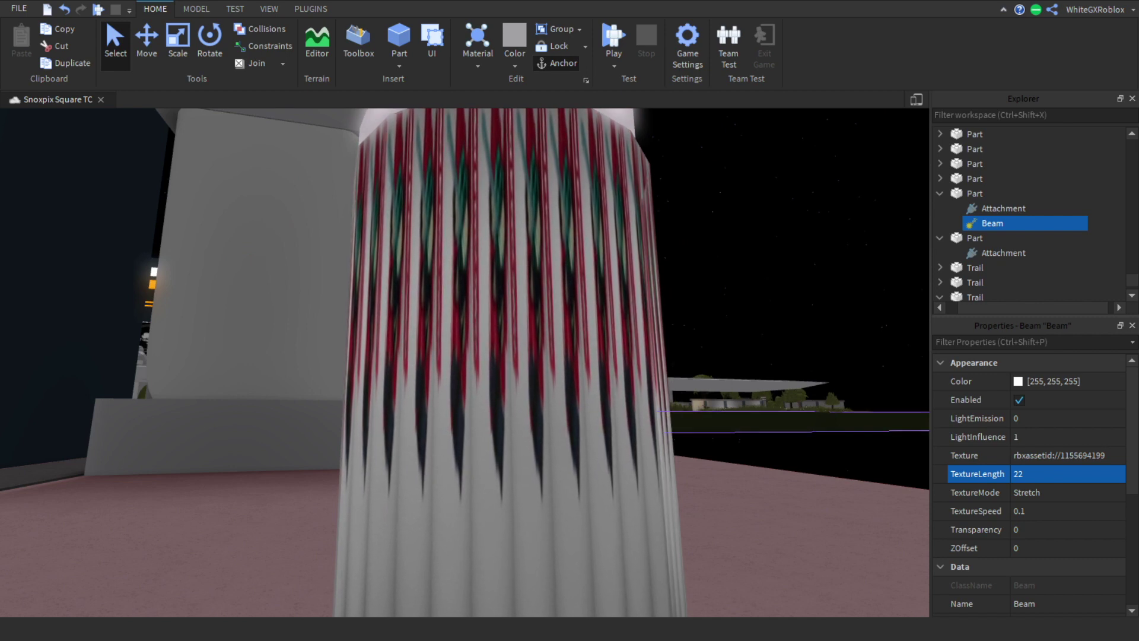
{"action": "scroll", "coordinate": [496, 351], "scroll_direction": "down", "scroll_amount": 3}
{"action": "left_click", "coordinate": [495, 351]}
{"action": "scroll", "coordinate": [487, 351], "scroll_direction": "up", "scroll_amount": 4}
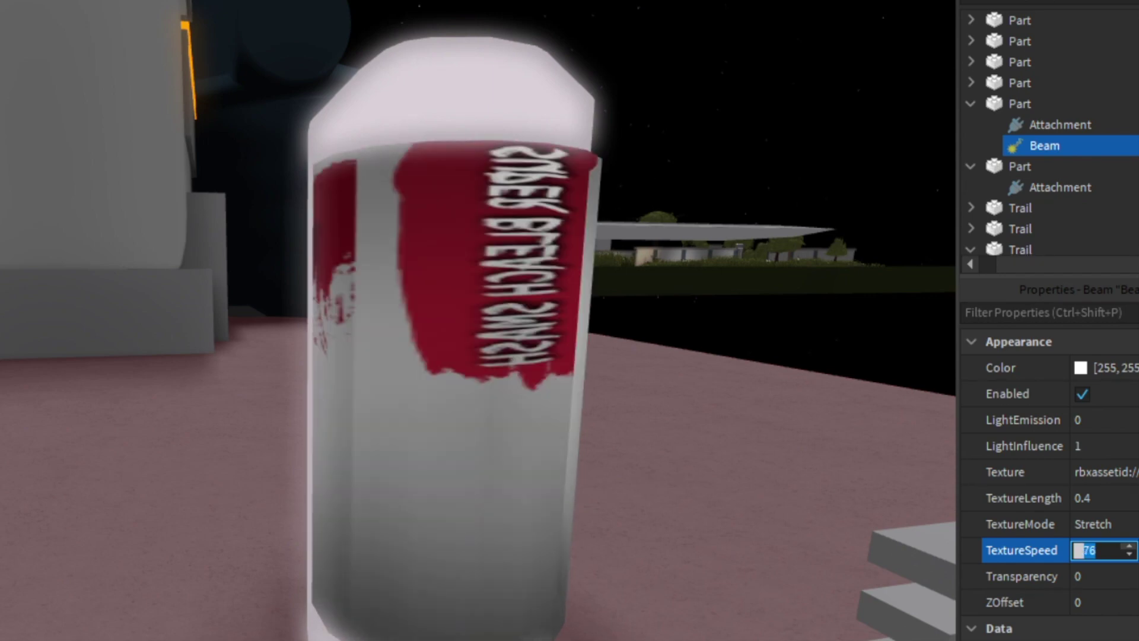
Step: Set the can label beam's TextureSpeed to 2.99 and continue fine-tuning the value
{"action": "type", "text": "2.99"}
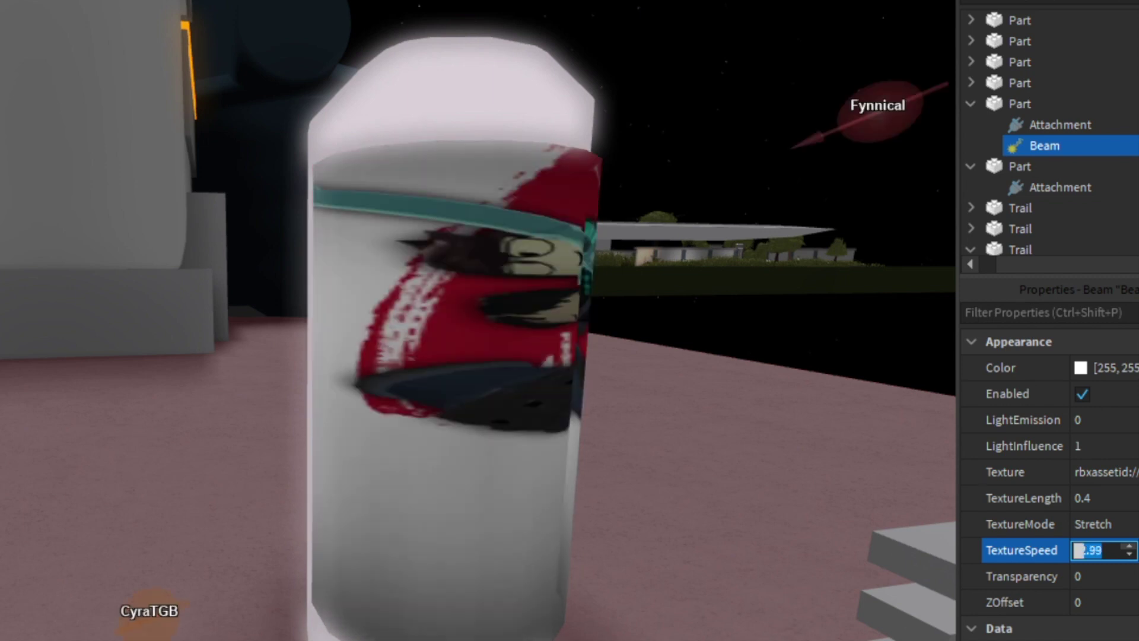
{"action": "left_click_drag", "start_coordinate": [1100, 511], "coordinate": [1097, 511]}
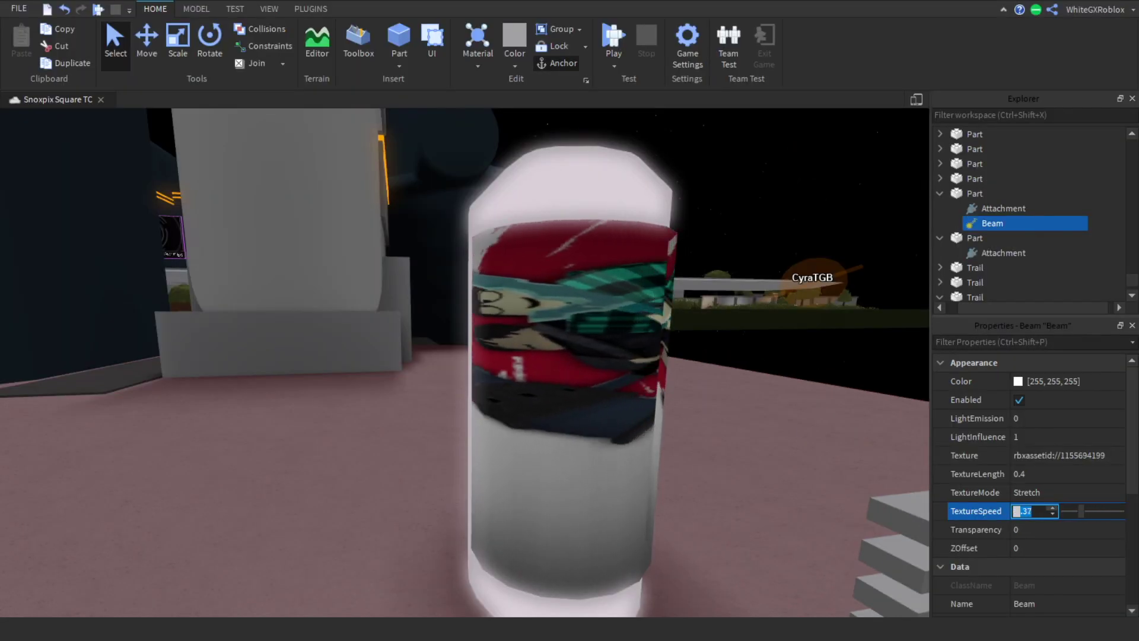